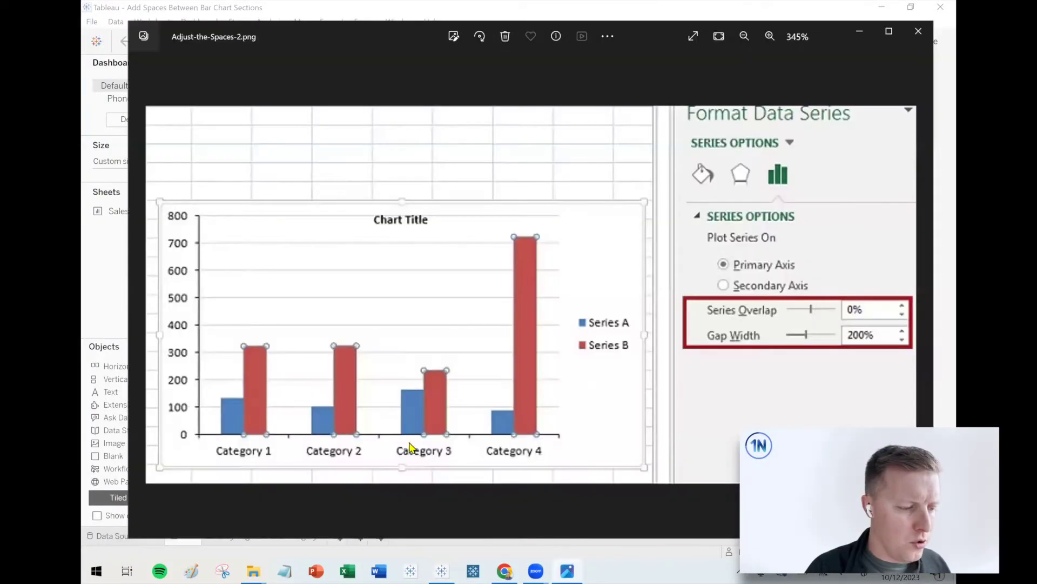
- Close the reference image and show the Sales by Segment and Category sheet
{"action": "mouse_move", "coordinate": [562, 204]}
{"action": "left_mouse_down"}
{"action": "mouse_move", "coordinate": [155, 232]}
{"action": "mouse_move", "coordinate": [625, 311]}
{"action": "left_mouse_up"}
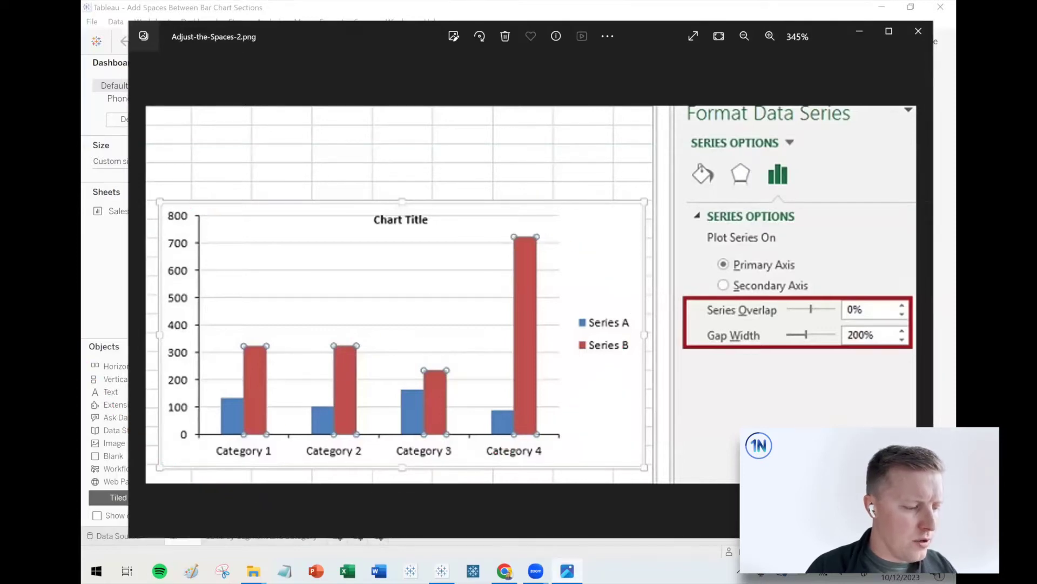
{"action": "left_click_drag", "start_coordinate": [360, 497], "coordinate": [287, 424]}
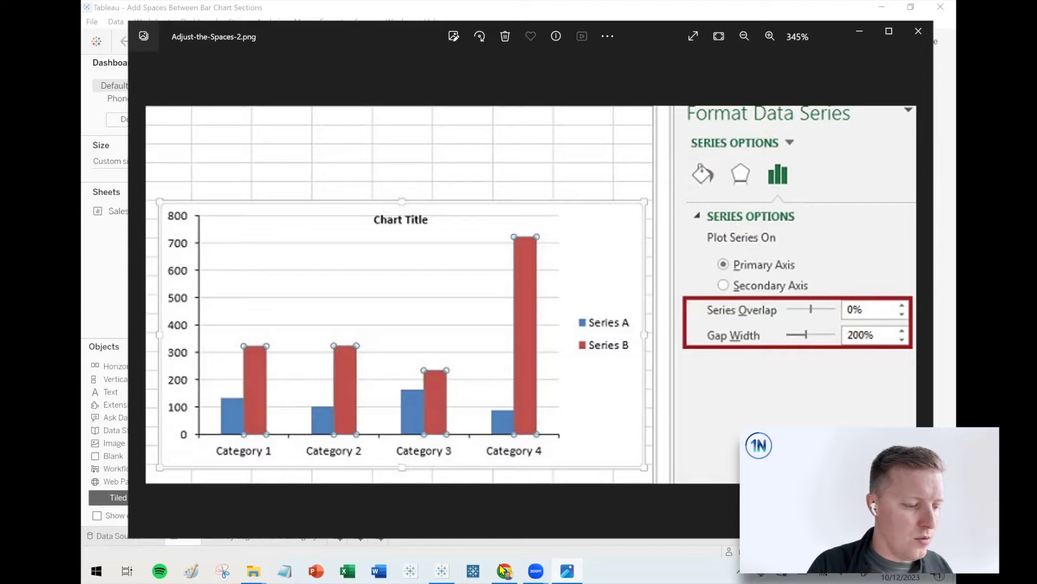
{"action": "key", "text": "alt+F4"}
{"action": "left_click", "coordinate": [278, 535]}
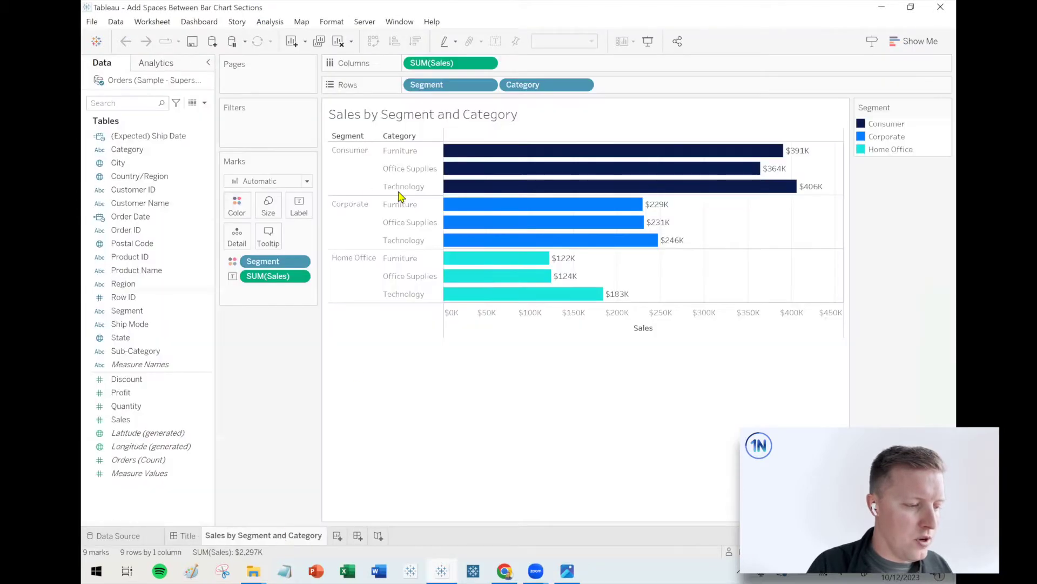
- Swap rows and columns to vertical columns and back to horizontal bars, then make rows taller
{"action": "mouse_move", "coordinate": [542, 157]}
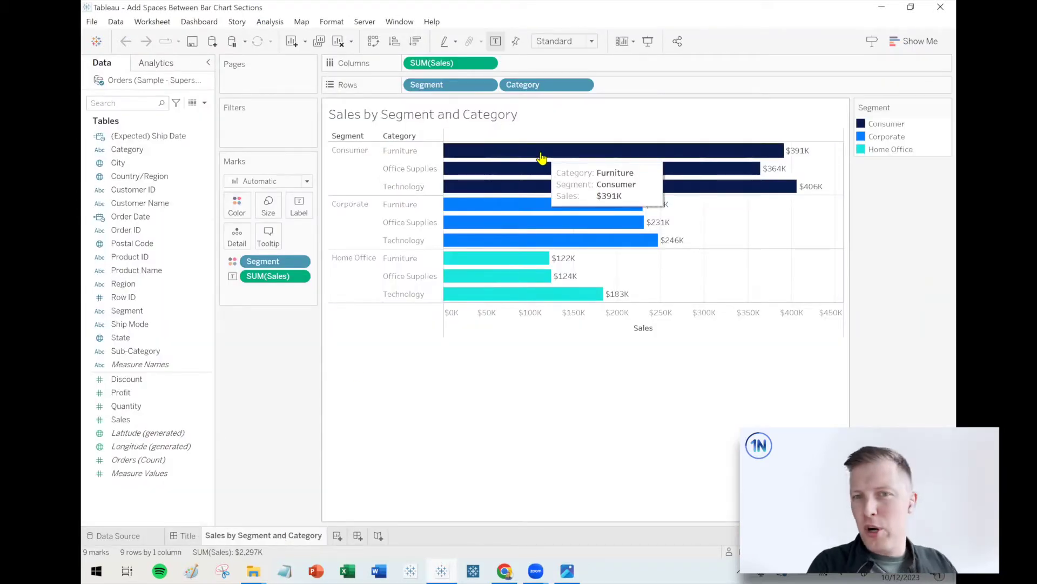
{"action": "left_click", "coordinate": [373, 41]}
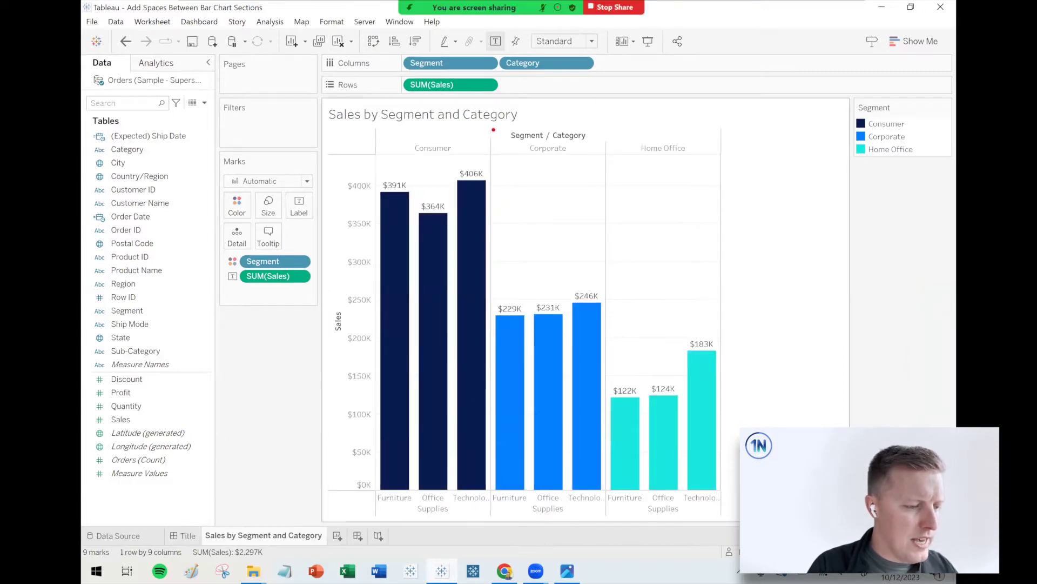
{"action": "left_click_drag", "start_coordinate": [493, 130], "coordinate": [488, 218]}
{"action": "left_click_drag", "start_coordinate": [605, 122], "coordinate": [601, 212]}
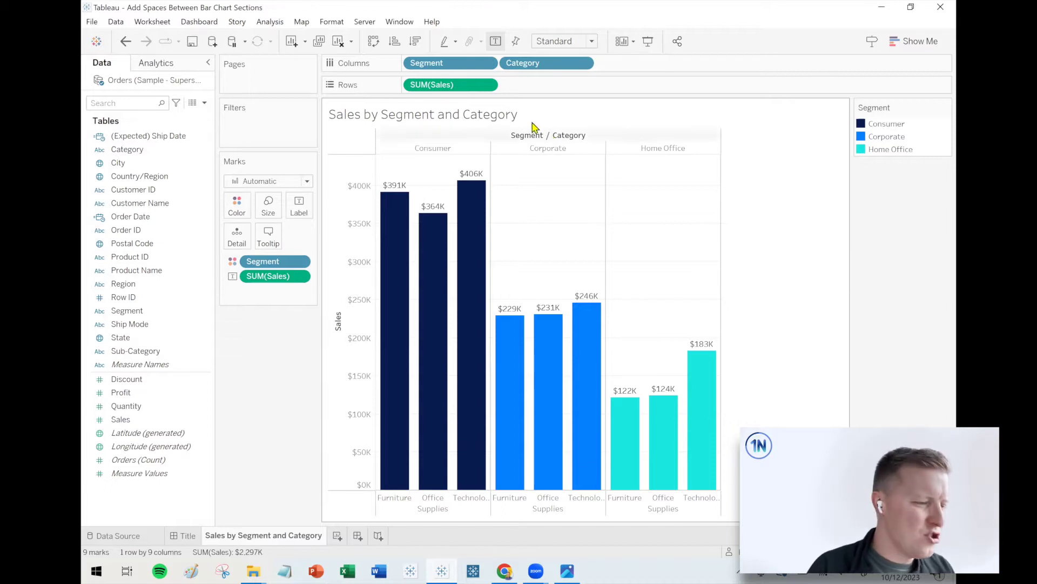
{"action": "left_click", "coordinate": [374, 42]}
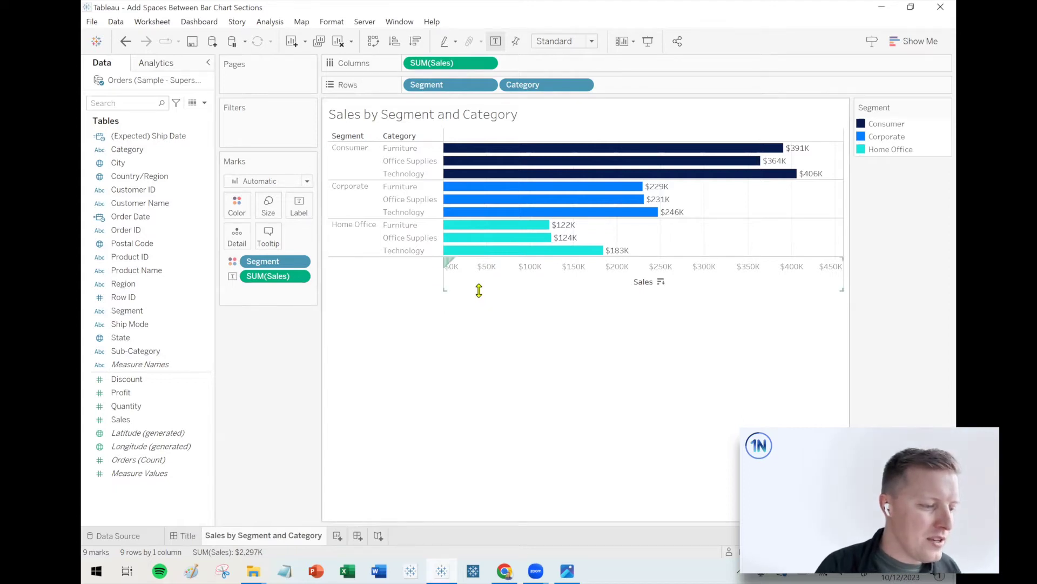
{"action": "left_click_drag", "start_coordinate": [478, 291], "coordinate": [476, 320]}
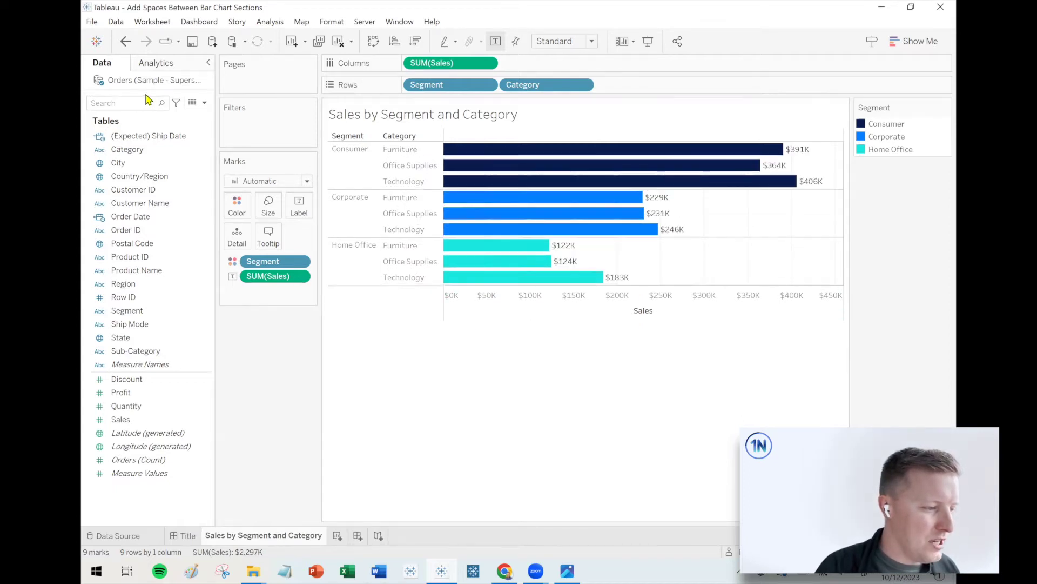
- Drop Totals from the Analytics pane onto Subtotals to add a Total bar per segment, then select Consumer's
{"action": "left_click", "coordinate": [151, 64]}
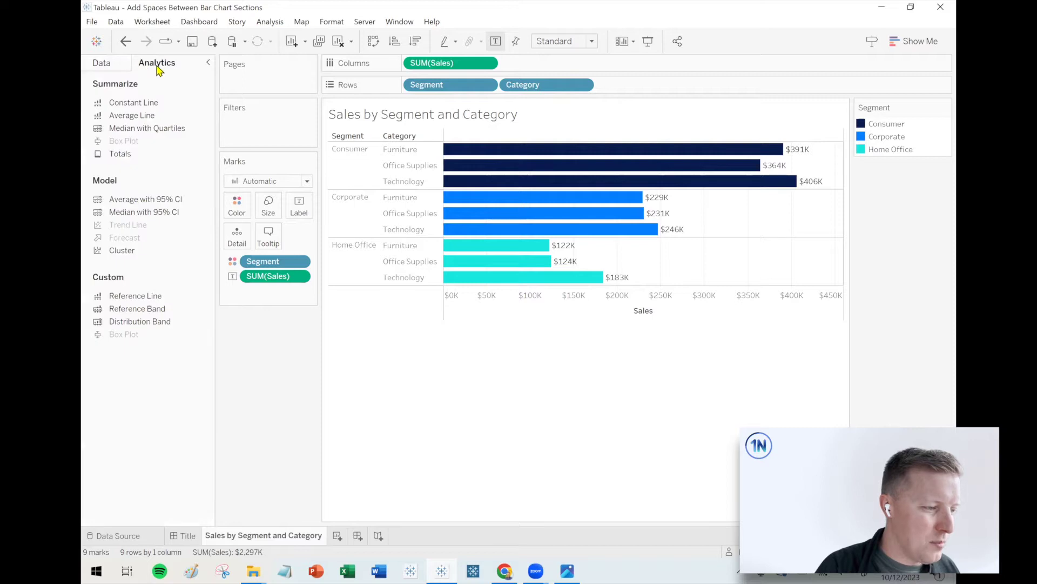
{"action": "left_click_drag", "start_coordinate": [129, 156], "coordinate": [456, 169]}
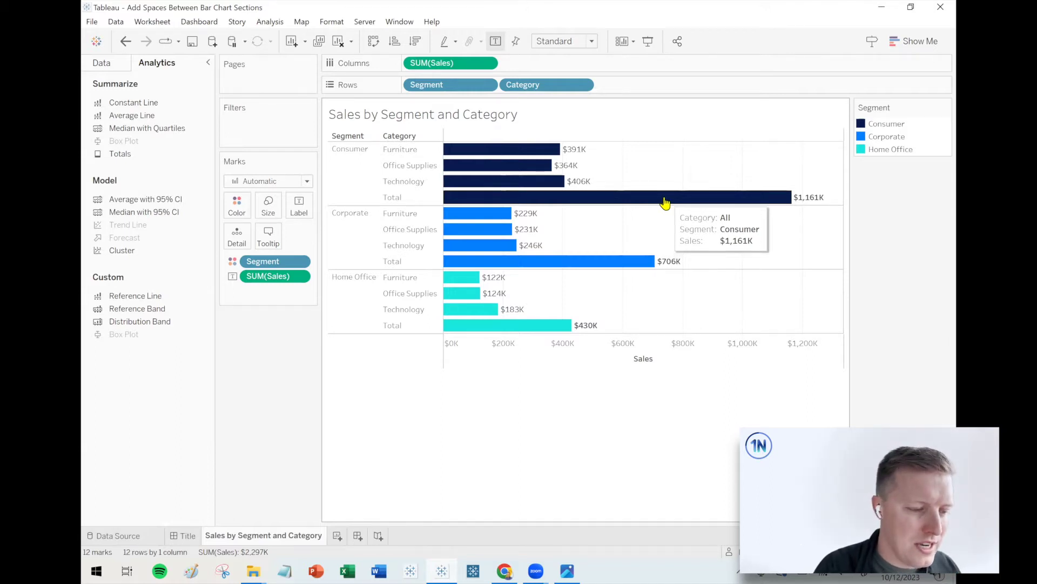
{"action": "left_click", "coordinate": [665, 202]}
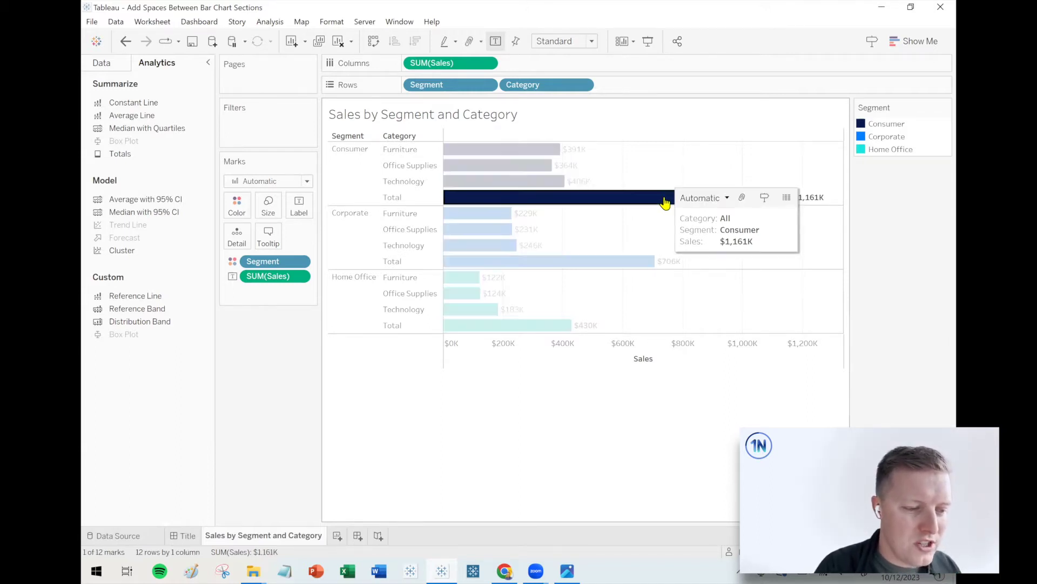
- Set the Total bars' aggregation to Hide so each segment ends with an empty Total row
{"action": "left_click", "coordinate": [562, 240]}
{"action": "left_click", "coordinate": [549, 152]}
{"action": "left_click", "coordinate": [609, 232]}
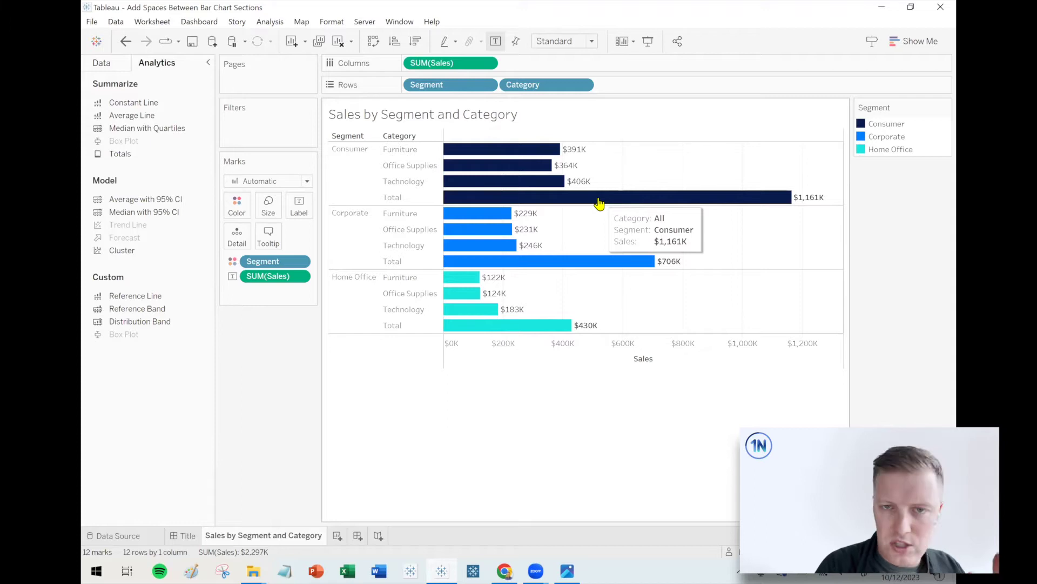
{"action": "left_click", "coordinate": [598, 204]}
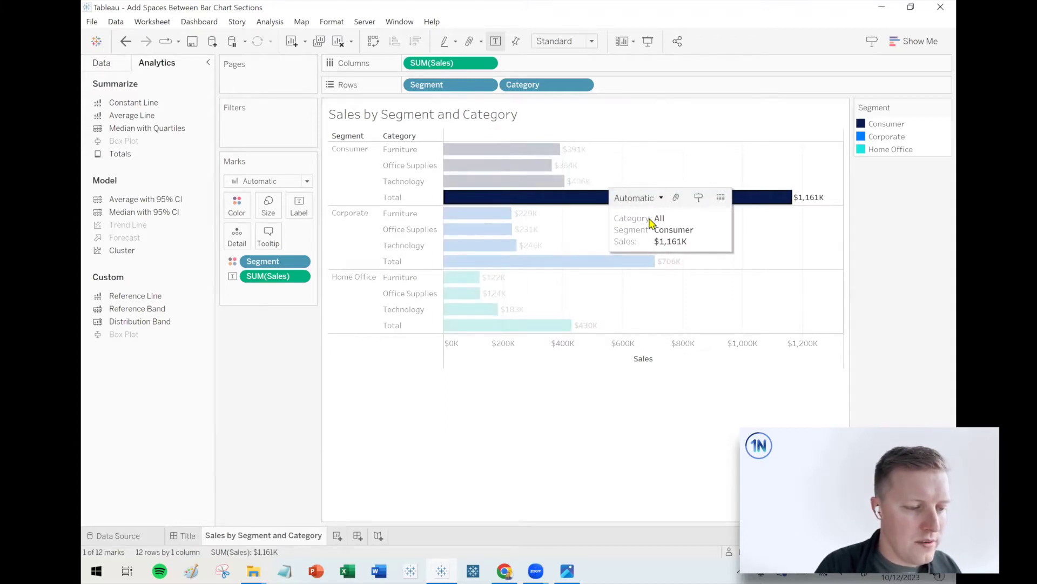
{"action": "left_click", "coordinate": [661, 199]}
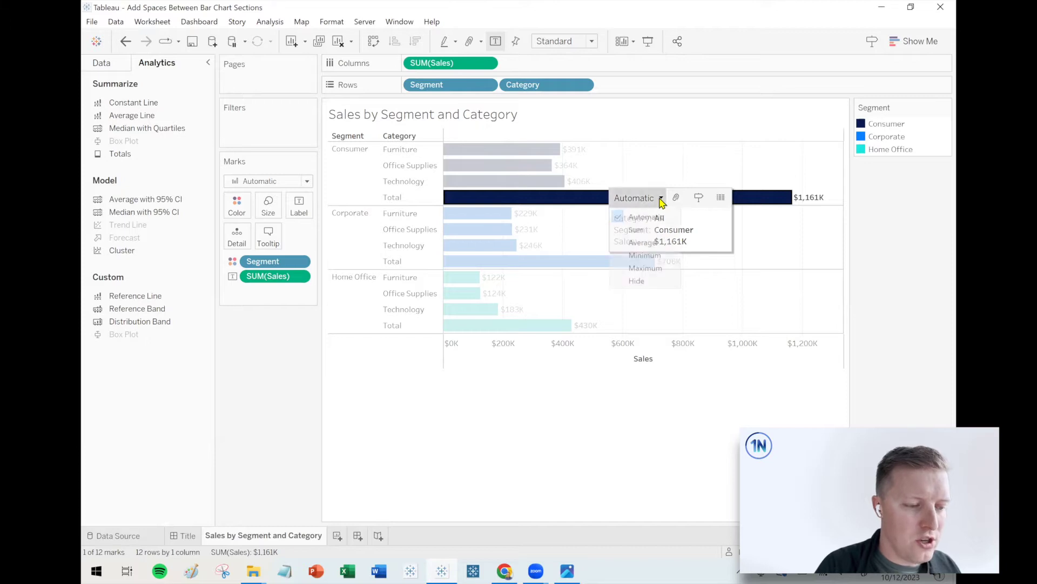
{"action": "left_click", "coordinate": [652, 281]}
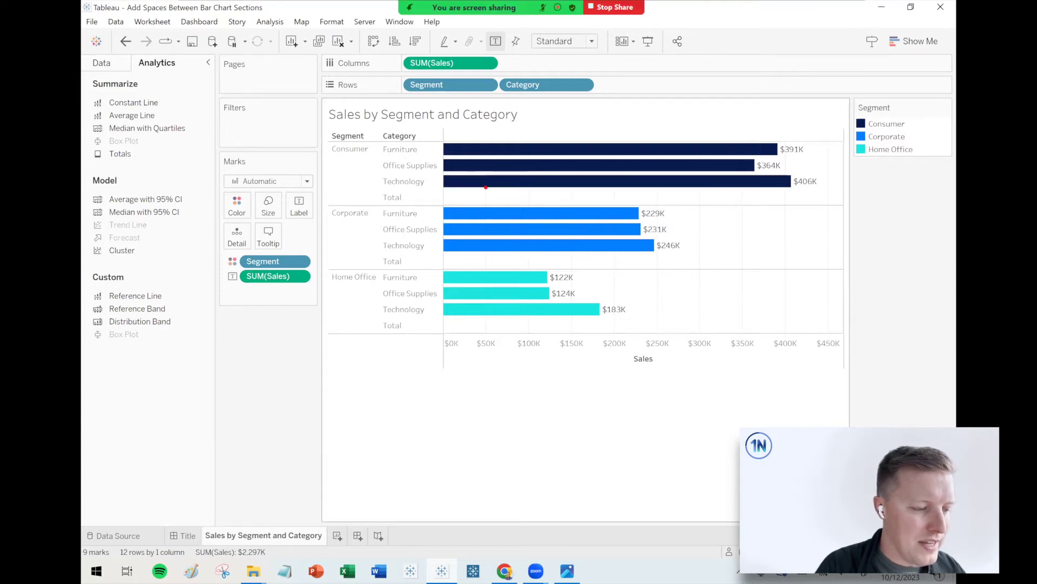
- Undo the hiding to compare the chart with its subtotal bars visible
{"action": "mouse_move", "coordinate": [489, 185]}
{"action": "left_mouse_down"}
{"action": "mouse_move", "coordinate": [686, 197]}
{"action": "mouse_move", "coordinate": [416, 176]}
{"action": "mouse_move", "coordinate": [484, 239]}
{"action": "mouse_move", "coordinate": [445, 206]}
{"action": "left_mouse_up"}
{"action": "mouse_move", "coordinate": [698, 312]}
{"action": "left_mouse_down"}
{"action": "mouse_move", "coordinate": [926, 339]}
{"action": "mouse_move", "coordinate": [799, 304]}
{"action": "left_mouse_up"}
{"action": "left_click_drag", "start_coordinate": [827, 127], "coordinate": [832, 348]}
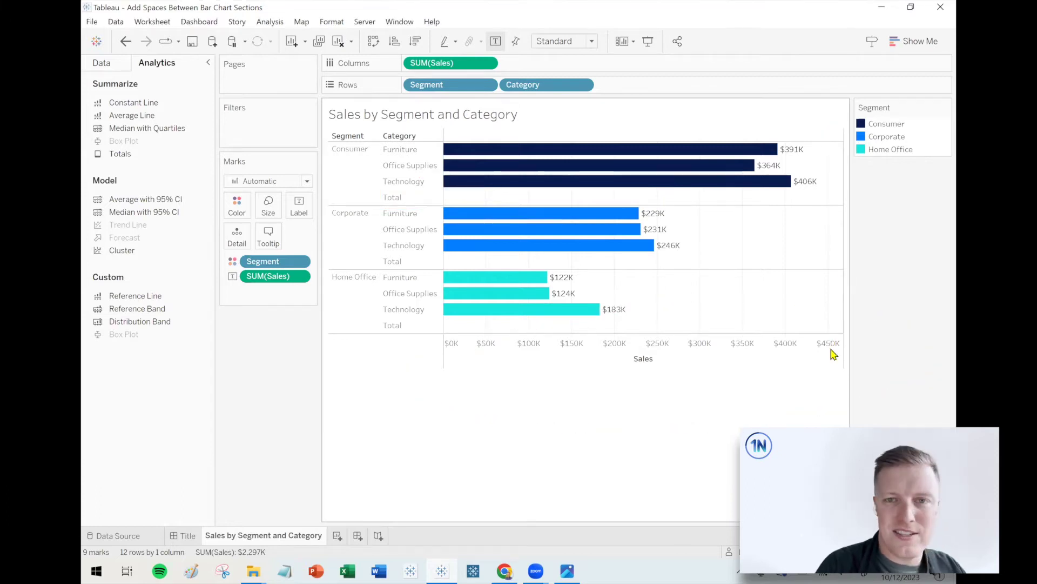
{"action": "left_click", "coordinate": [126, 42]}
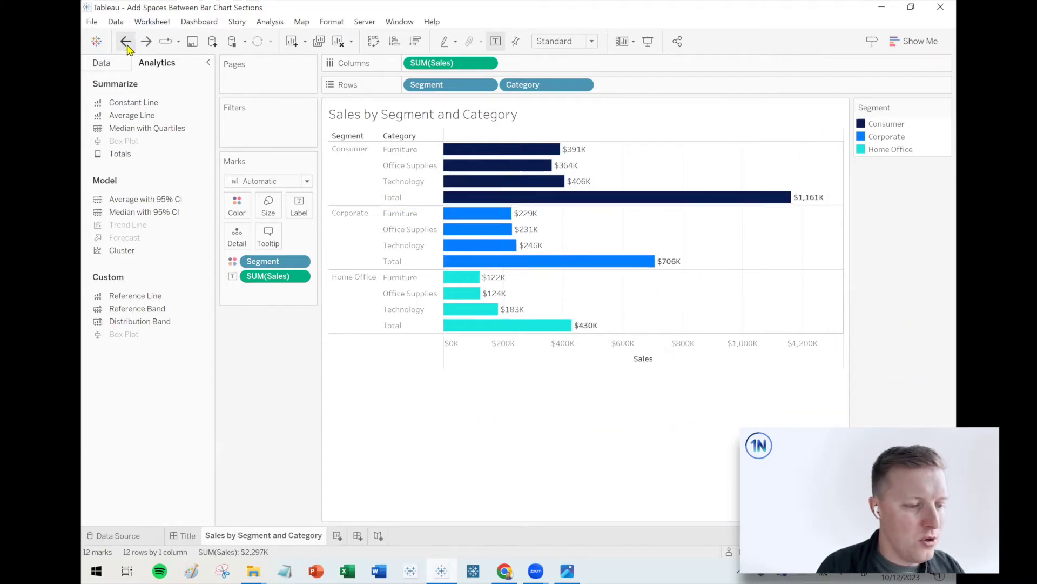
- Redo to hide the subtotal bars again, leaving empty Total rows between segment groups
{"action": "left_click_drag", "start_coordinate": [818, 372], "coordinate": [818, 349]}
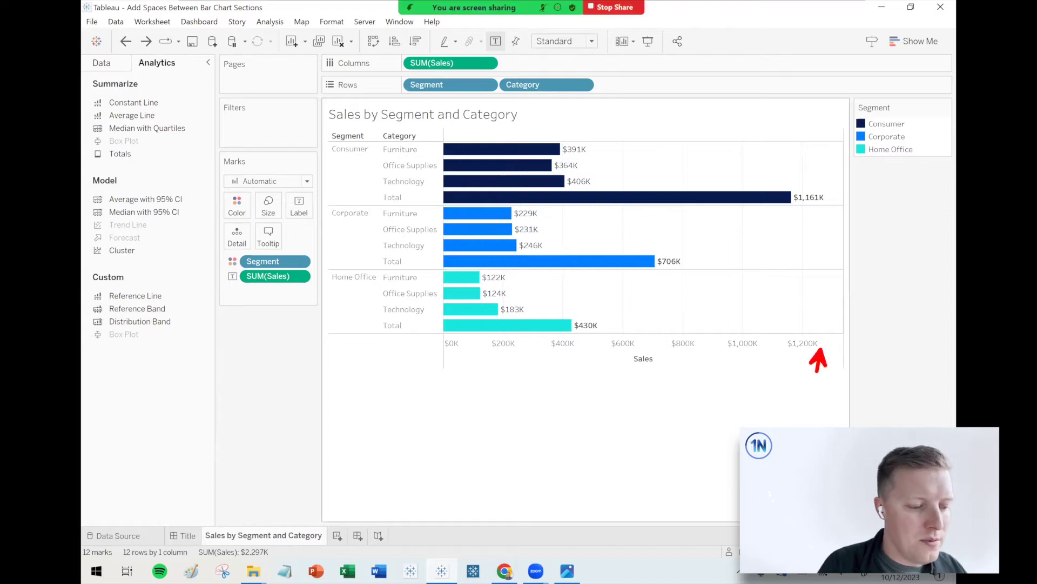
{"action": "left_click", "coordinate": [147, 43]}
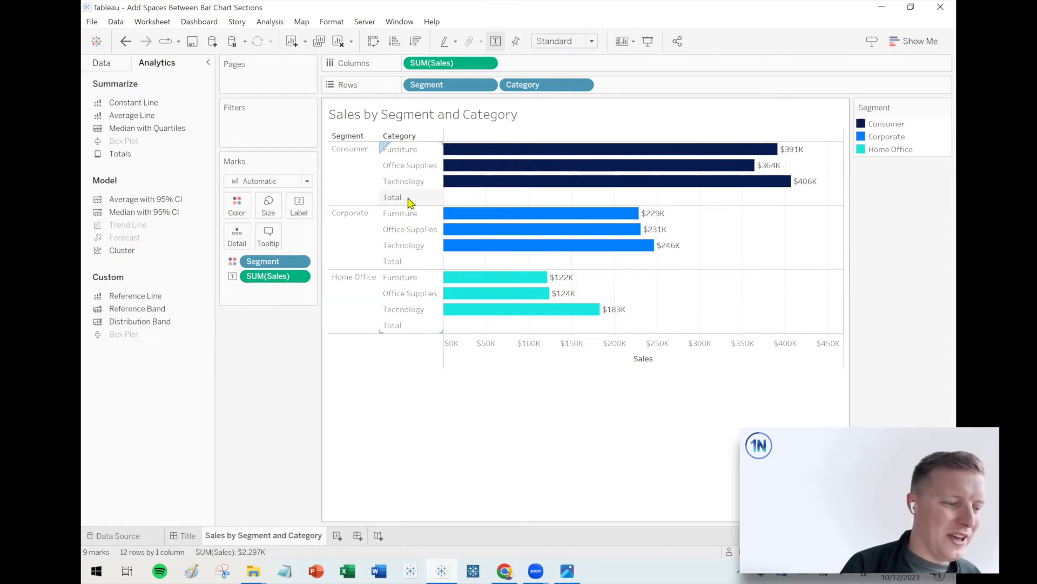
{"action": "right_click", "coordinate": [409, 202]}
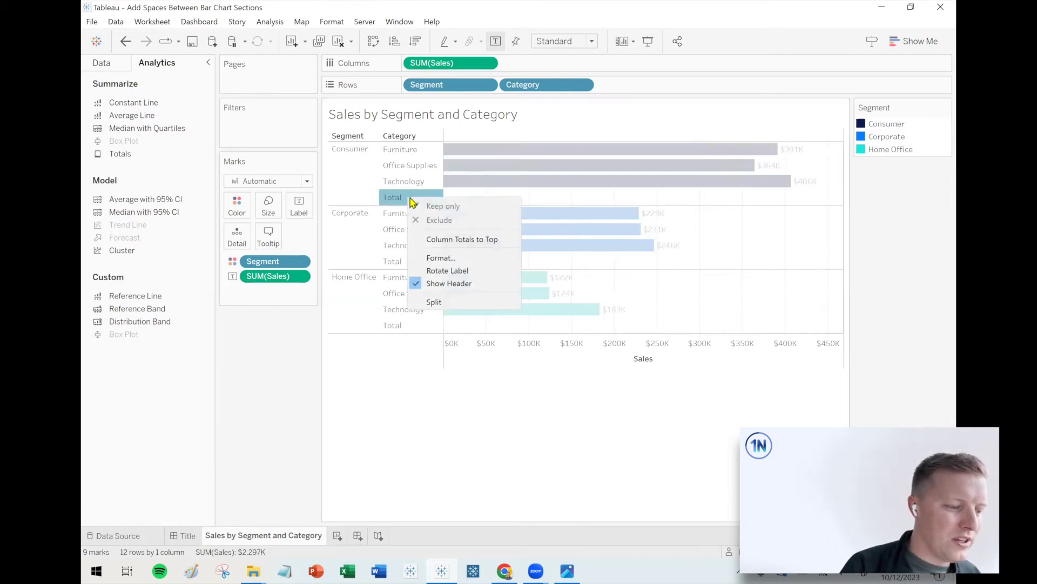
- Delete the Category Totals label text so the Total and Grand Total headers read (Blank)
{"action": "left_click", "coordinate": [447, 258]}
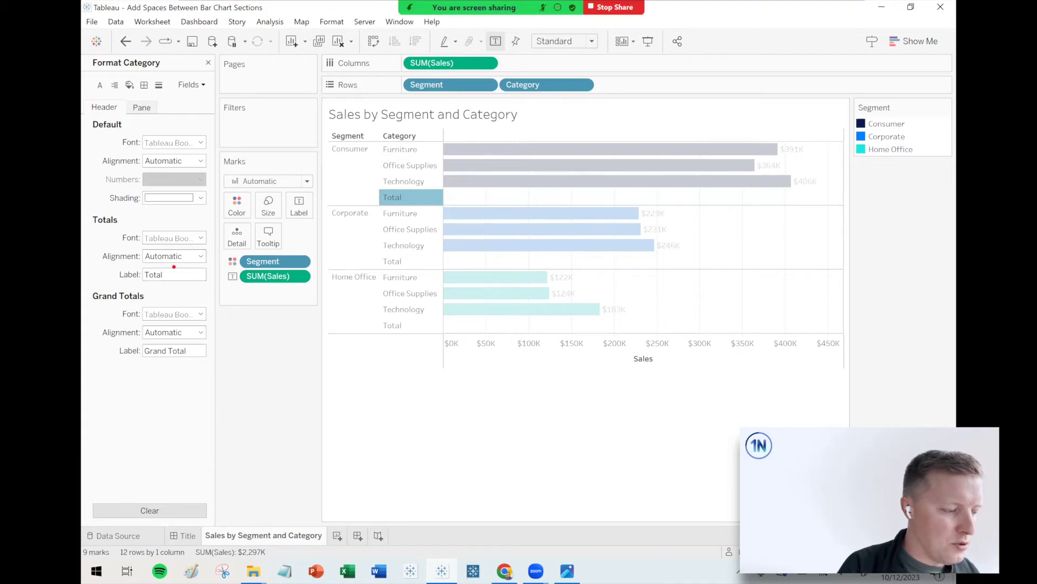
{"action": "mouse_move", "coordinate": [171, 274]}
{"action": "left_mouse_down"}
{"action": "mouse_move", "coordinate": [183, 284]}
{"action": "mouse_move", "coordinate": [192, 268]}
{"action": "mouse_move", "coordinate": [127, 279]}
{"action": "left_mouse_up"}
{"action": "key", "text": "Delete"}
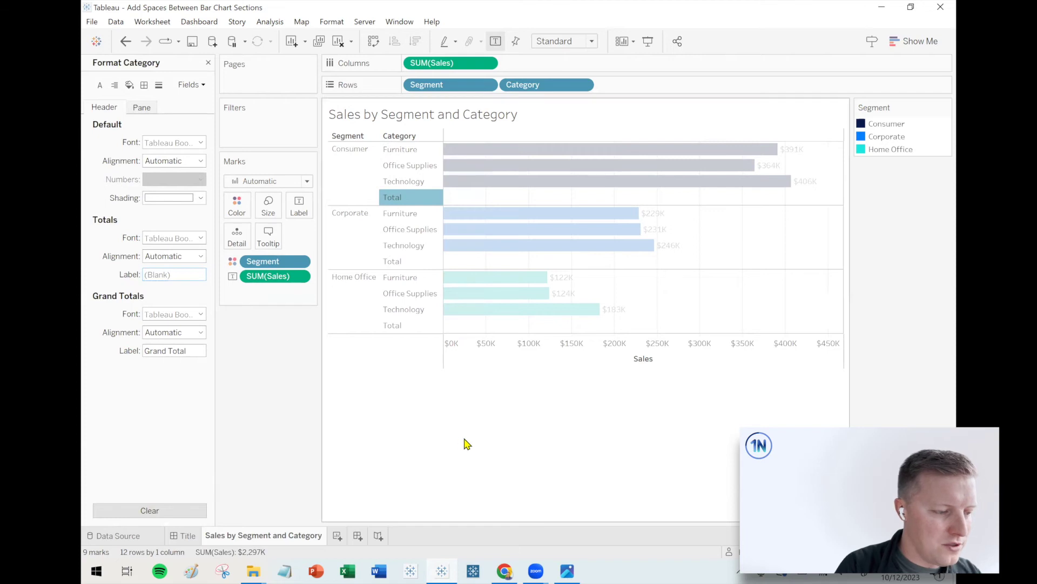
{"action": "left_click", "coordinate": [464, 443]}
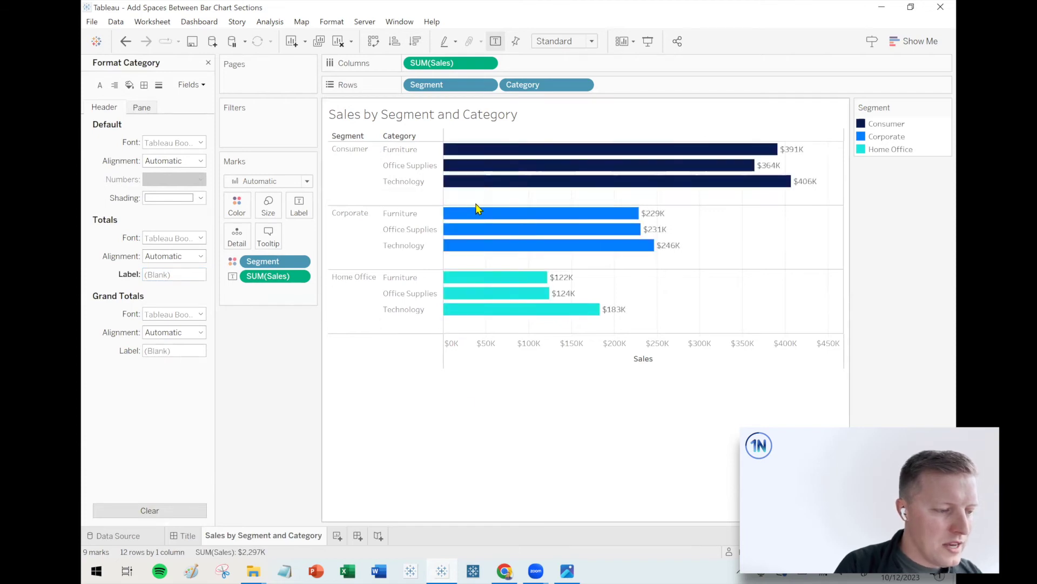
{"action": "mouse_move", "coordinate": [528, 254]}
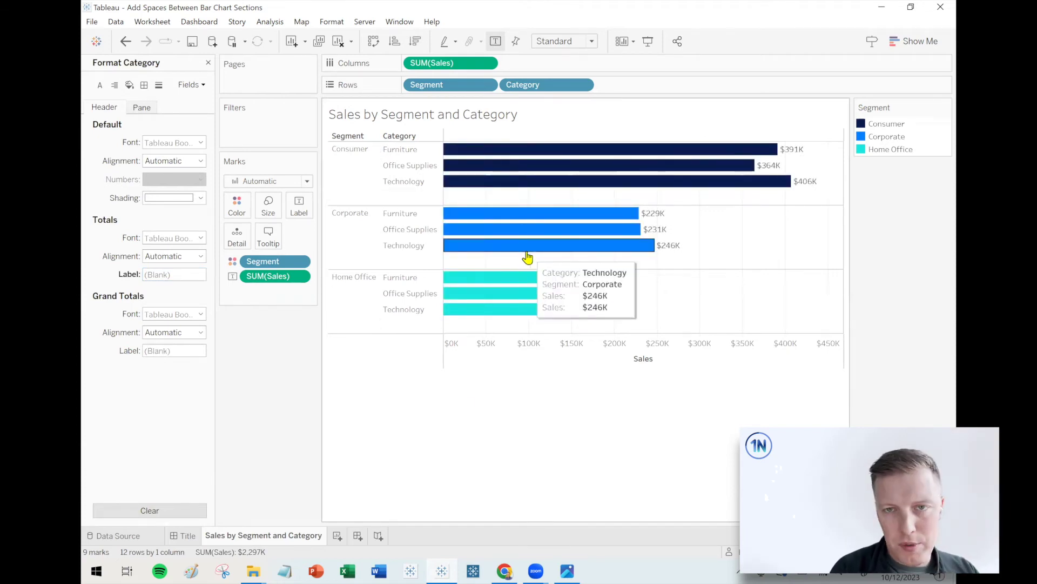
{"action": "mouse_move", "coordinate": [474, 212]}
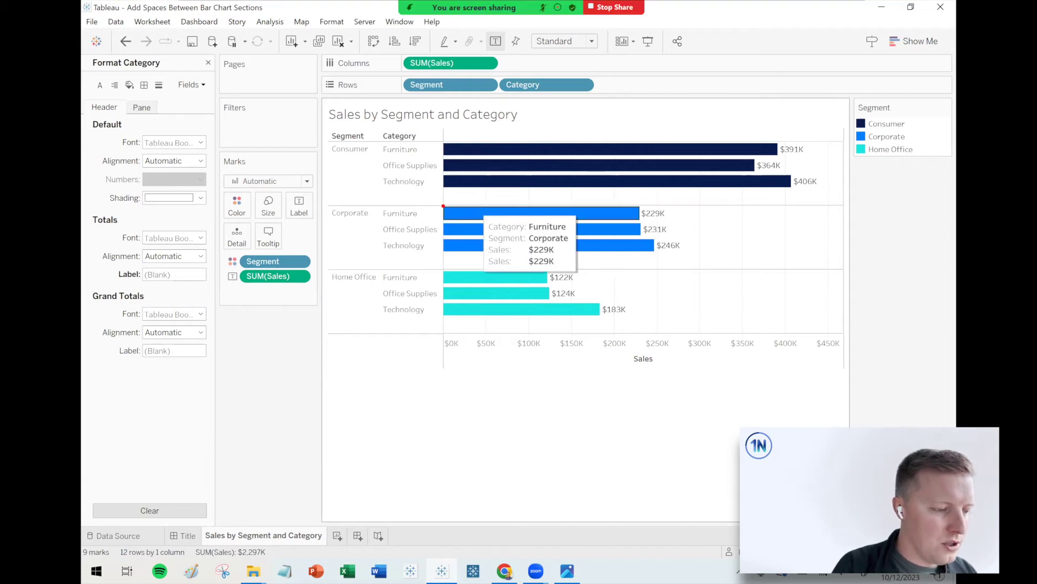
{"action": "right_click", "coordinate": [712, 232]}
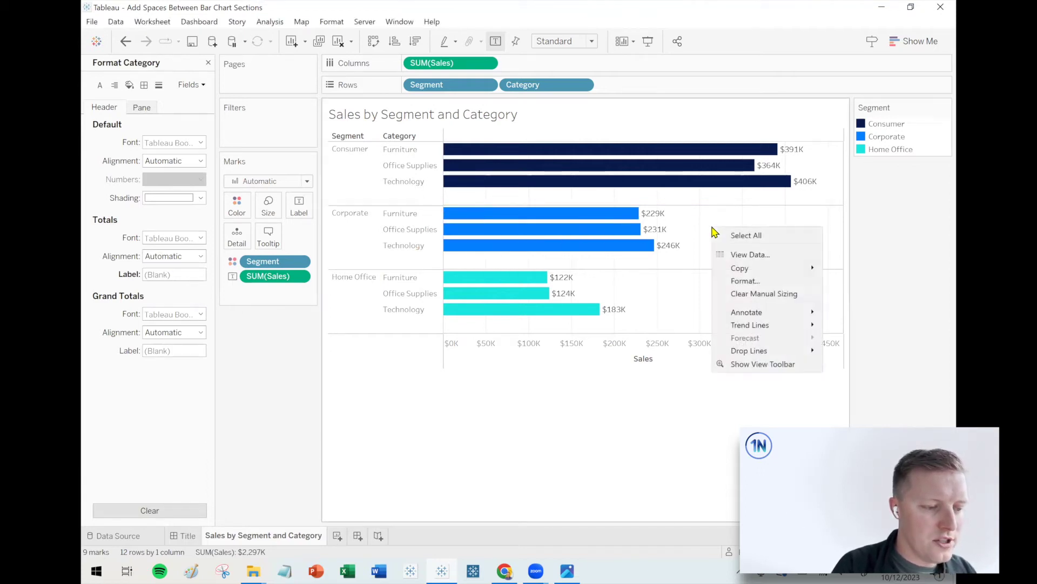
- Set the Row Divider Pane border to None in the sheet's format settings
{"action": "left_click", "coordinate": [762, 281]}
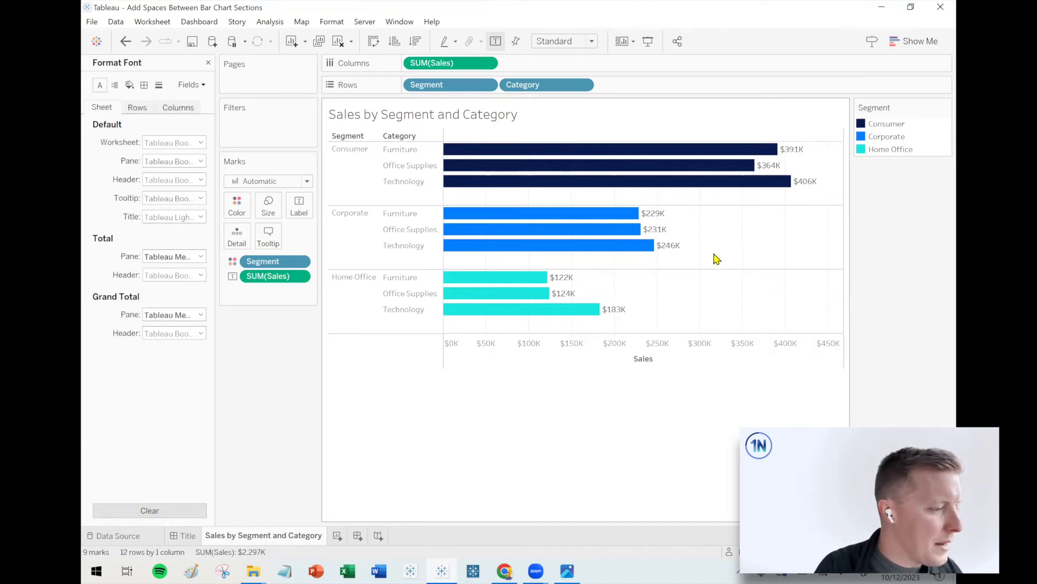
{"action": "left_click", "coordinate": [159, 86]}
{"action": "left_click", "coordinate": [181, 108]}
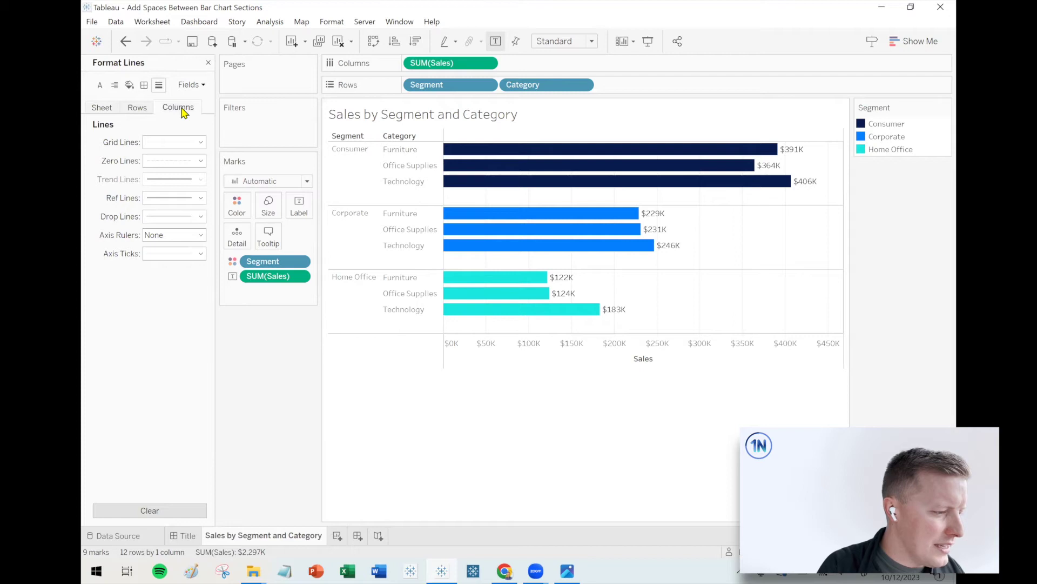
{"action": "left_click", "coordinate": [138, 109]}
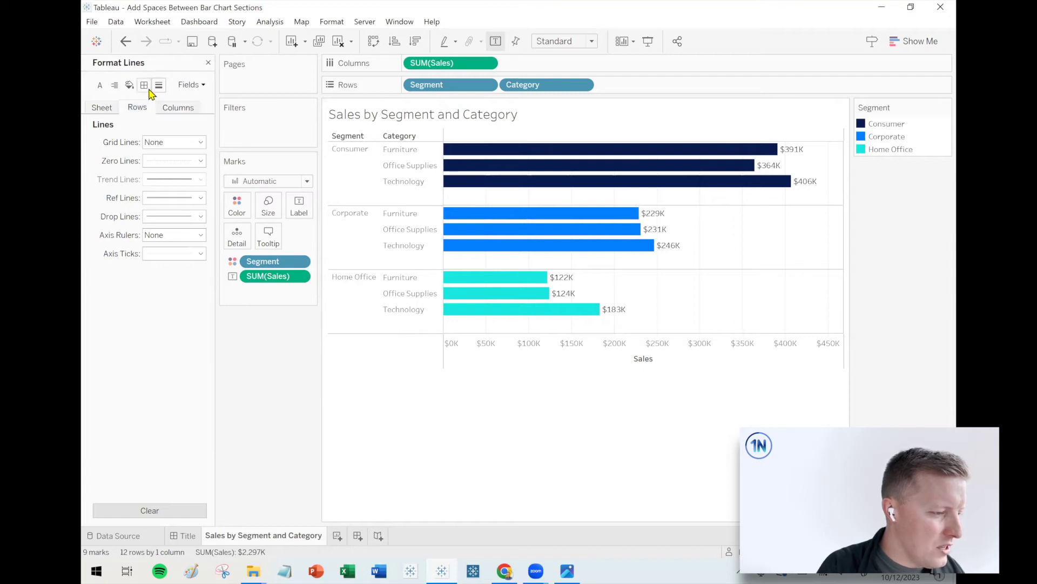
{"action": "left_click", "coordinate": [144, 86]}
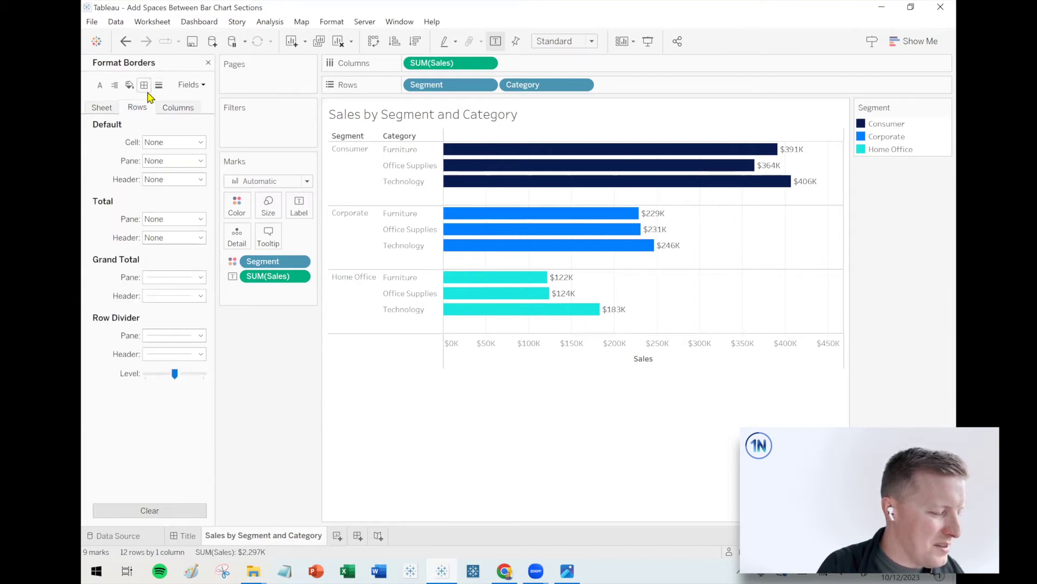
{"action": "left_click", "coordinate": [170, 336]}
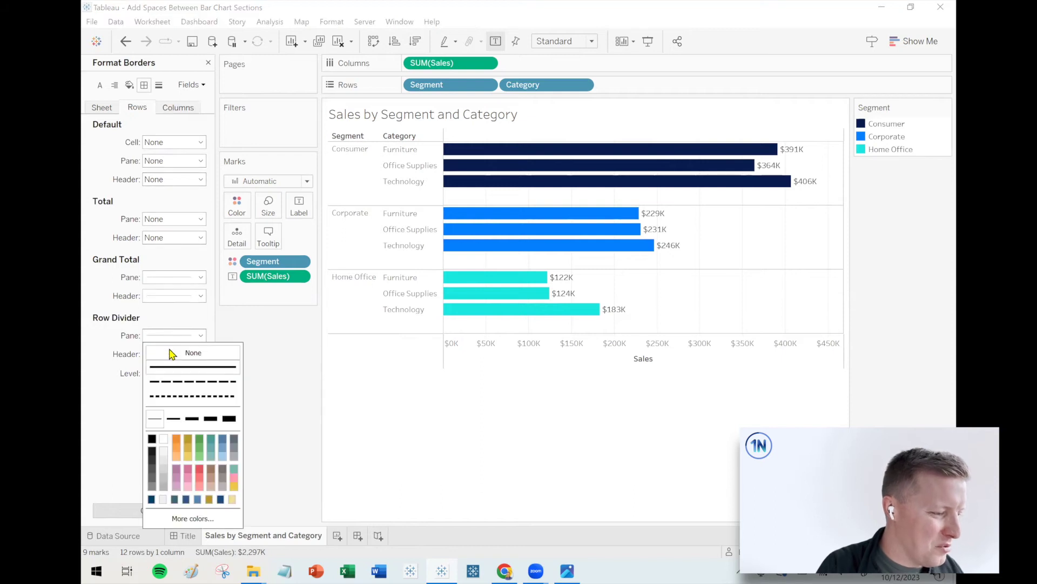
{"action": "left_click", "coordinate": [172, 353]}
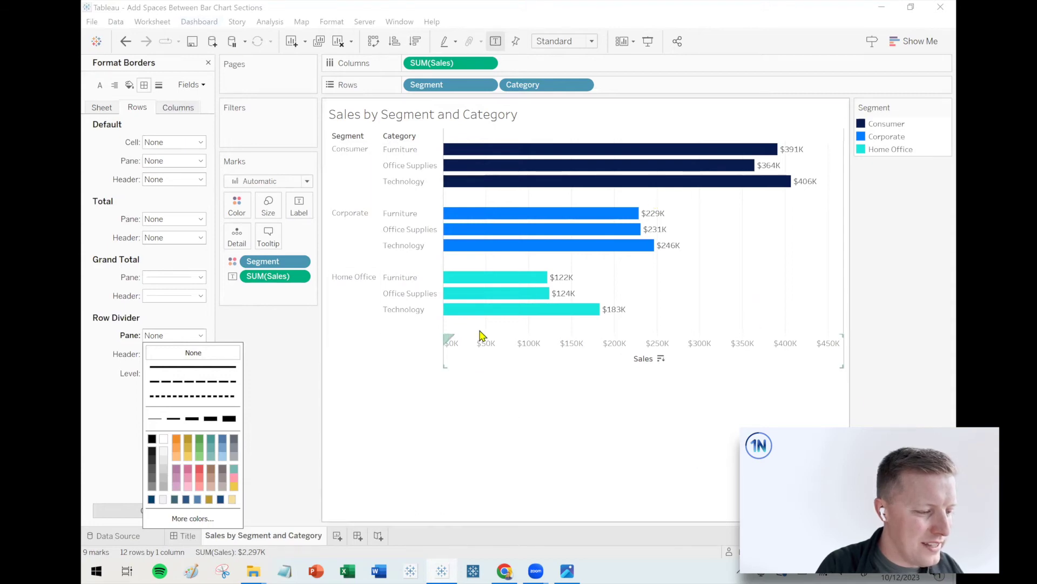
{"action": "left_click", "coordinate": [509, 354]}
- Hide the Sales axis header, set column Grid Lines to None, and swap to vertical bars
{"action": "right_click", "coordinate": [530, 356]}
{"action": "left_click", "coordinate": [549, 425]}
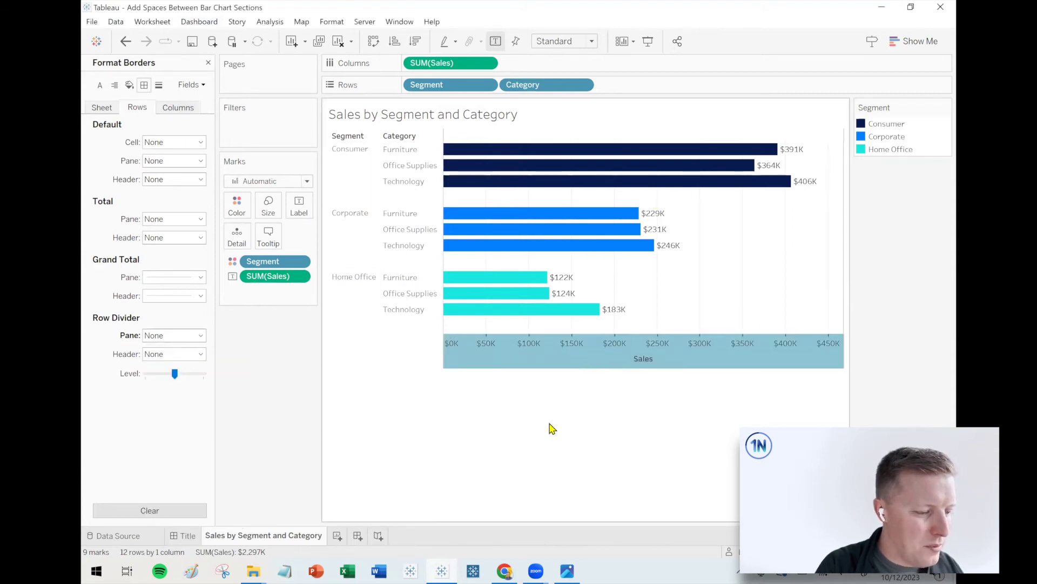
{"action": "left_click", "coordinate": [172, 108]}
{"action": "left_click", "coordinate": [158, 85]}
{"action": "left_click", "coordinate": [172, 142]}
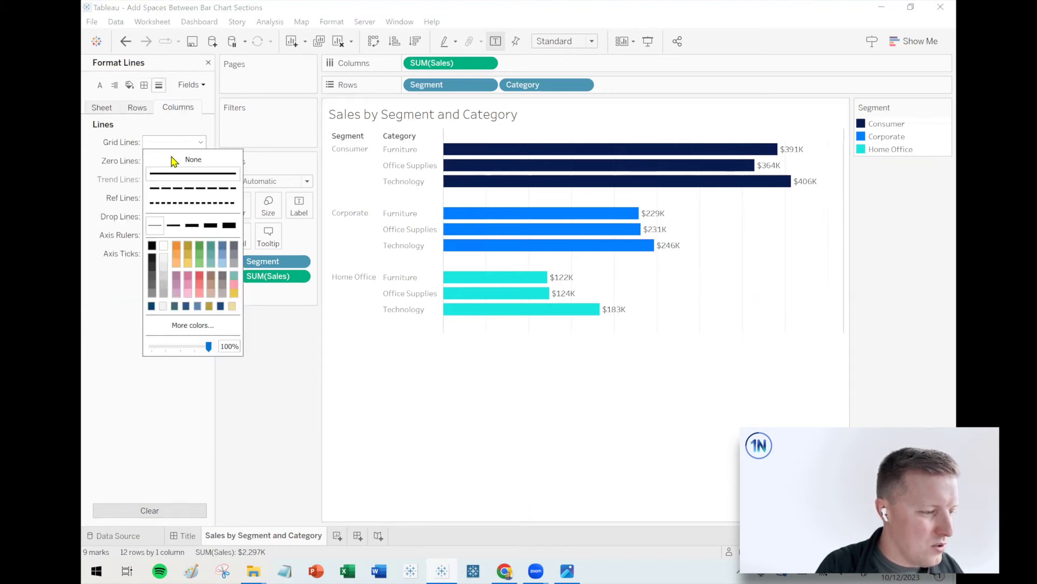
{"action": "left_click", "coordinate": [173, 160]}
{"action": "left_click", "coordinate": [754, 294]}
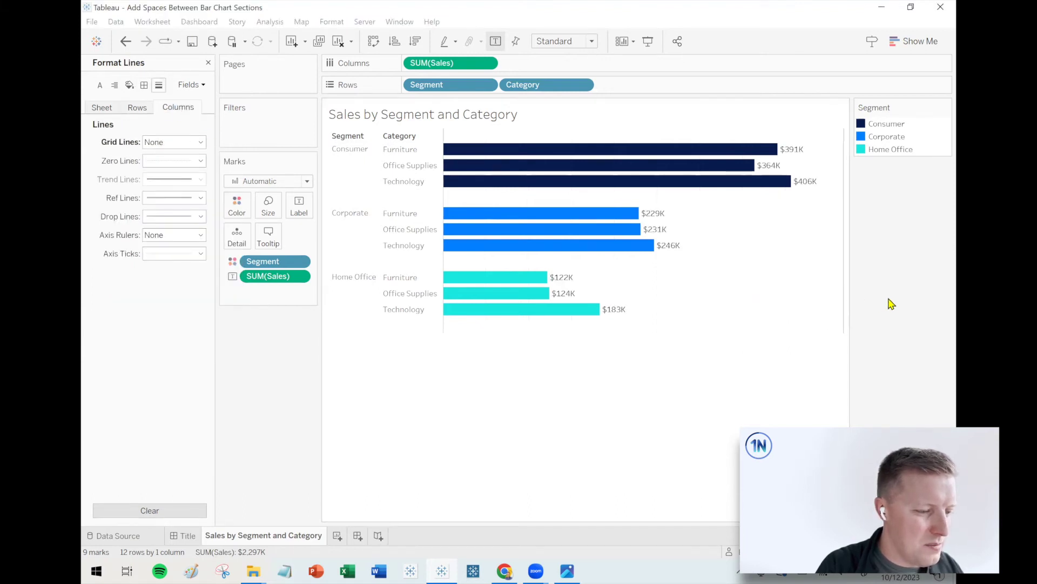
{"action": "left_click", "coordinate": [374, 41]}
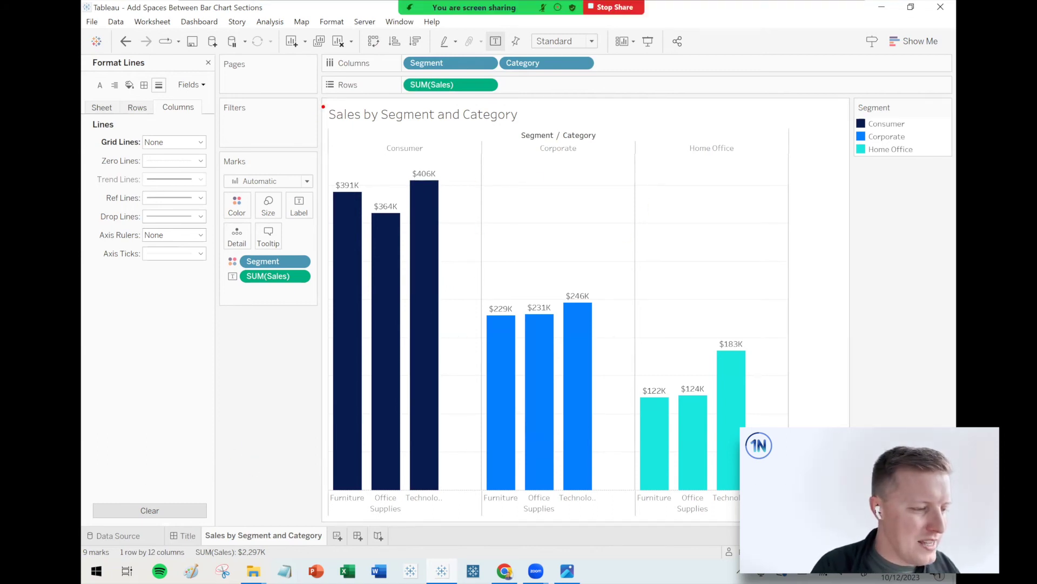
- Widen the category columns so the Furniture, Office Supplies and Technology labels show in full
{"action": "mouse_move", "coordinate": [324, 122]}
{"action": "left_mouse_down"}
{"action": "mouse_move", "coordinate": [447, 475]}
{"action": "mouse_move", "coordinate": [447, 521]}
{"action": "mouse_move", "coordinate": [480, 522]}
{"action": "left_mouse_up"}
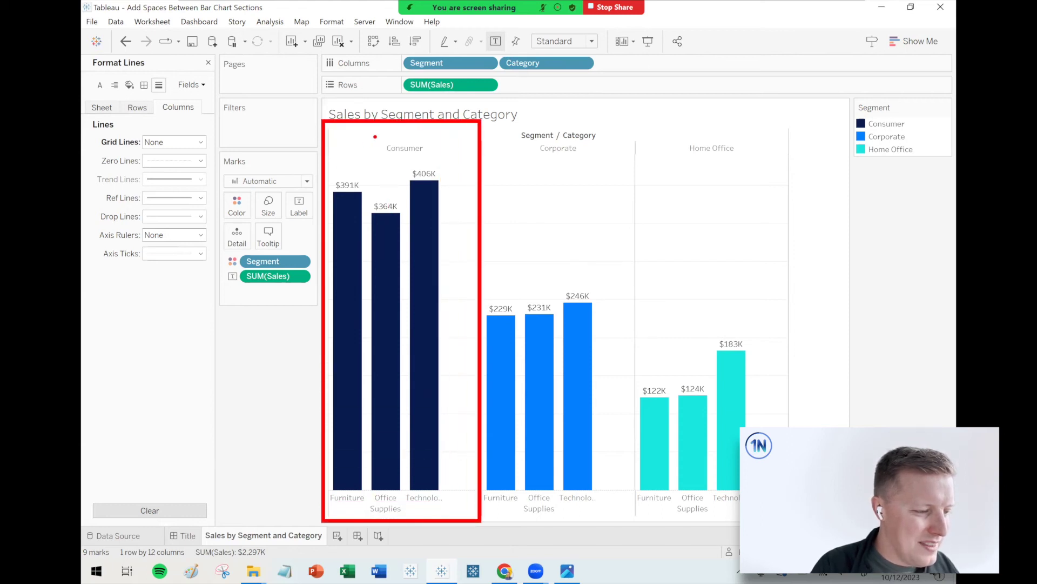
{"action": "left_click_drag", "start_coordinate": [413, 137], "coordinate": [428, 134]}
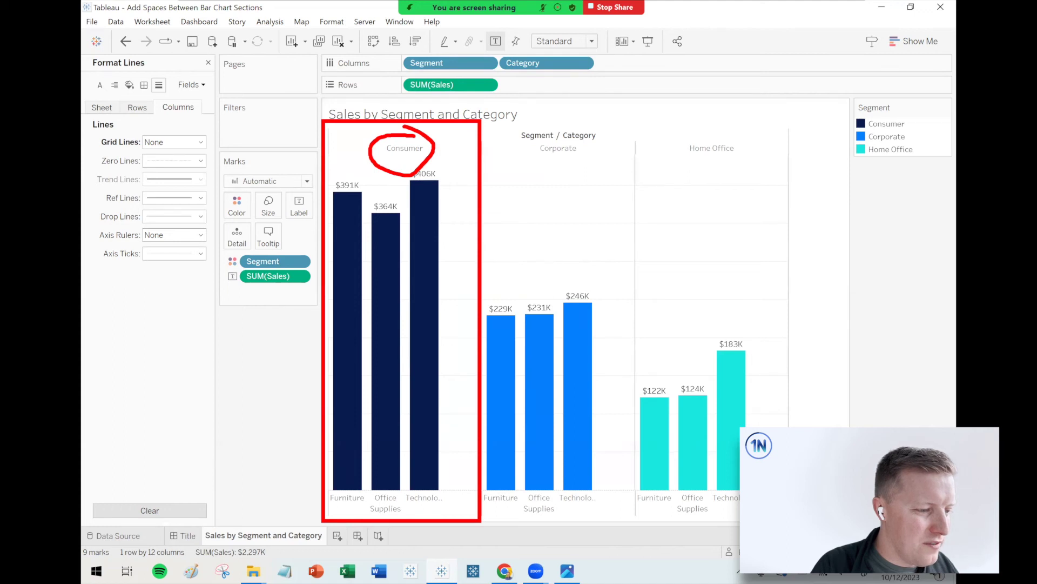
{"action": "mouse_move", "coordinate": [339, 462]}
{"action": "left_mouse_down"}
{"action": "mouse_move", "coordinate": [478, 461]}
{"action": "mouse_move", "coordinate": [381, 516]}
{"action": "mouse_move", "coordinate": [327, 458]}
{"action": "left_mouse_up"}
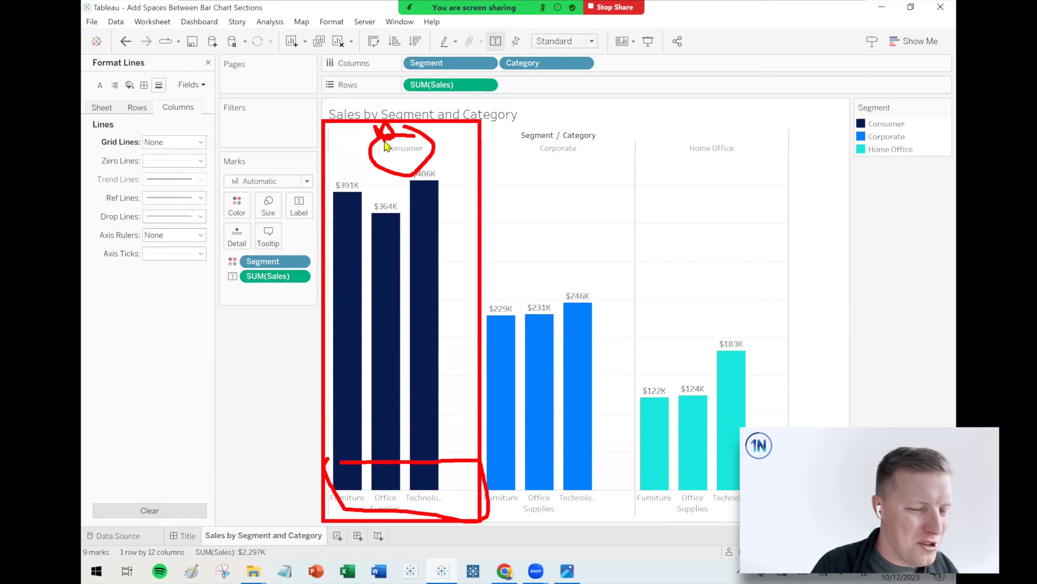
{"action": "key", "text": "alt+s"}
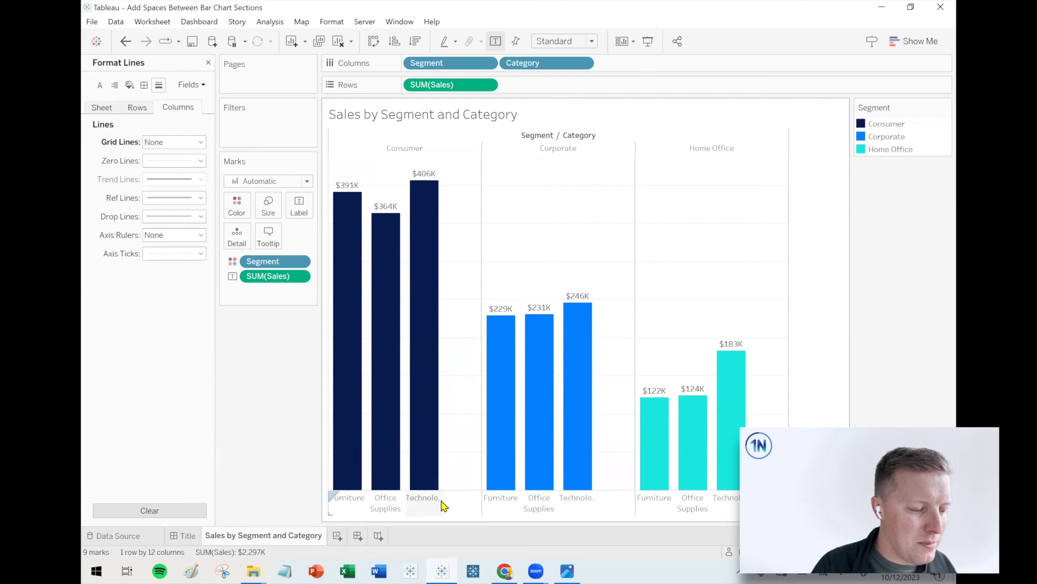
{"action": "left_click_drag", "start_coordinate": [442, 499], "coordinate": [493, 502]}
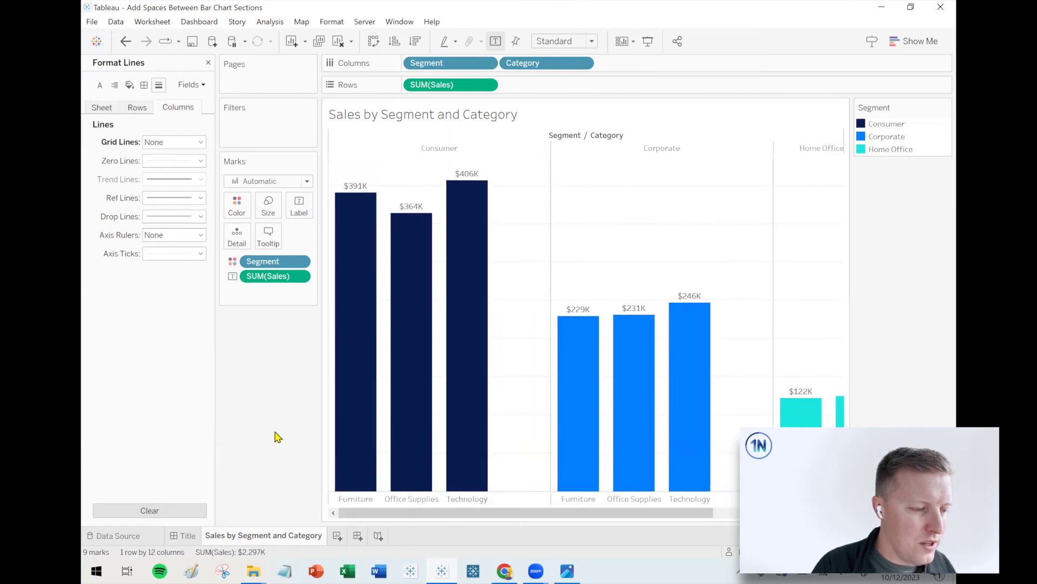